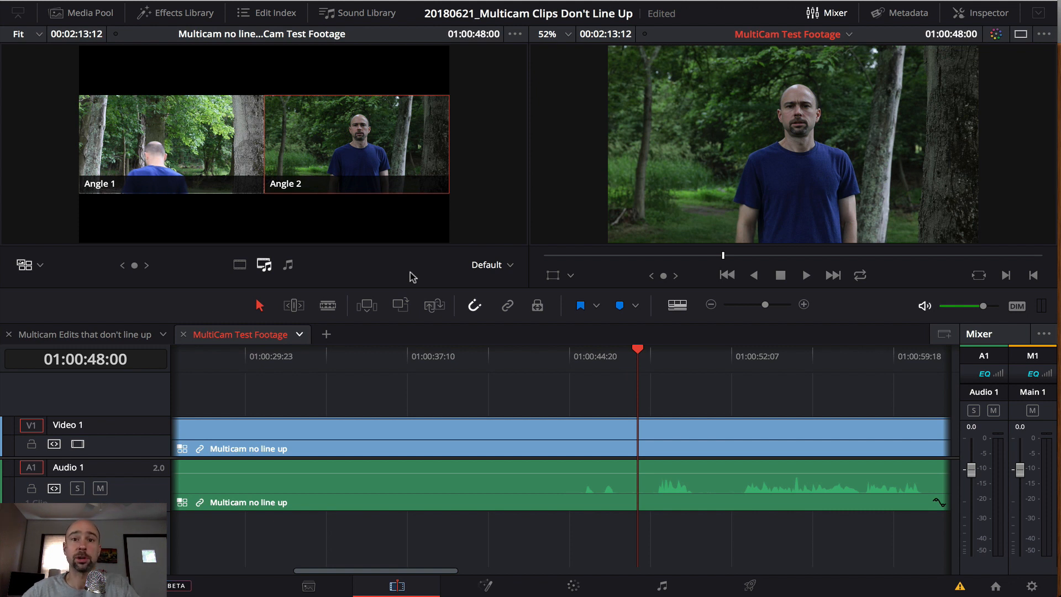
Play the multicam clip from 01:00:48:00 to check whether its angles are in sync, and open the clip in its own timeline
key(space)
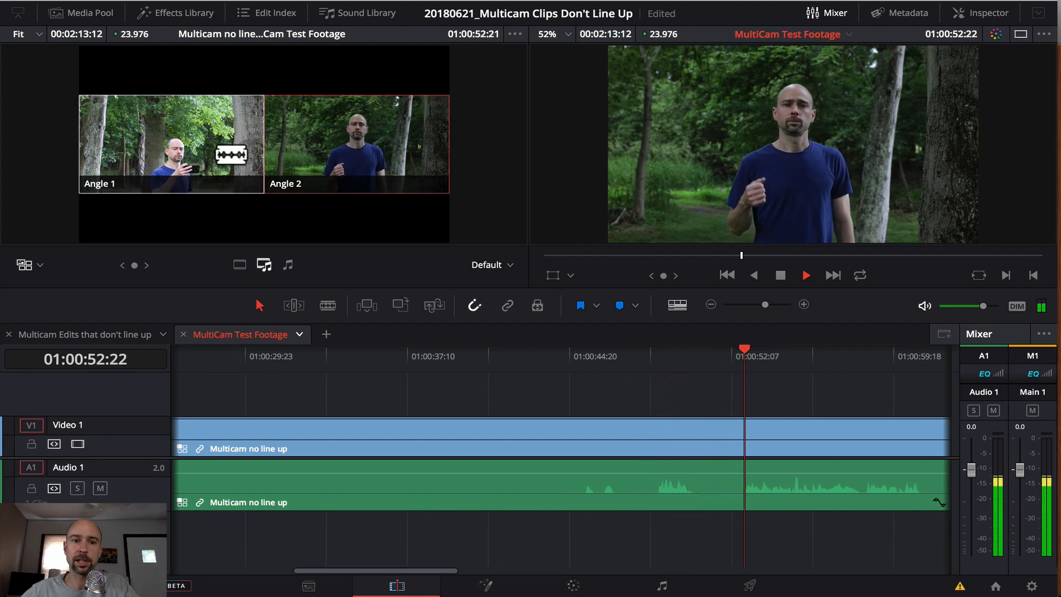
key(space)
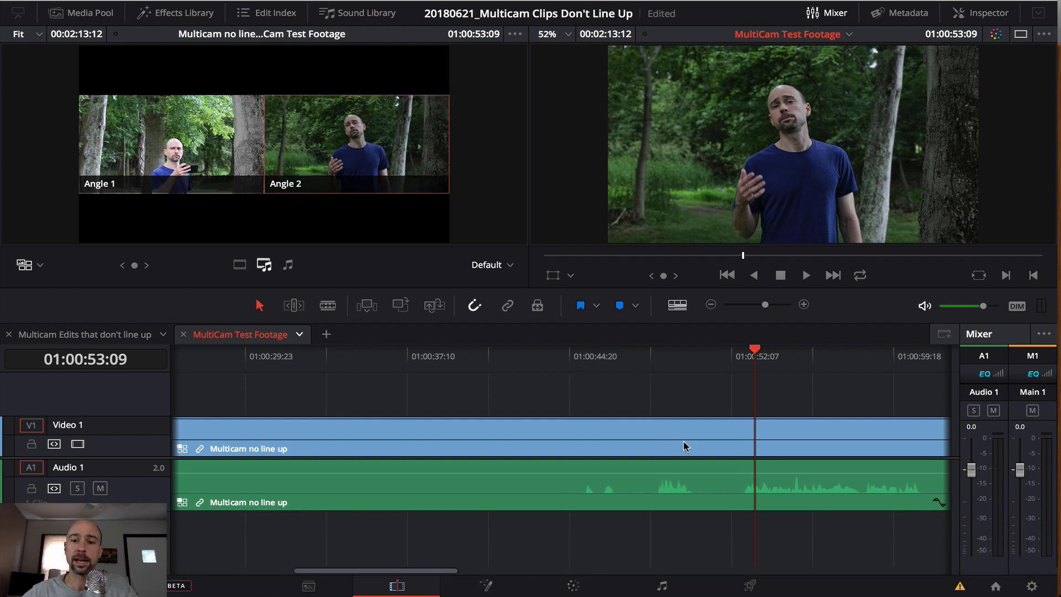
drag(603, 288, 608, 215)
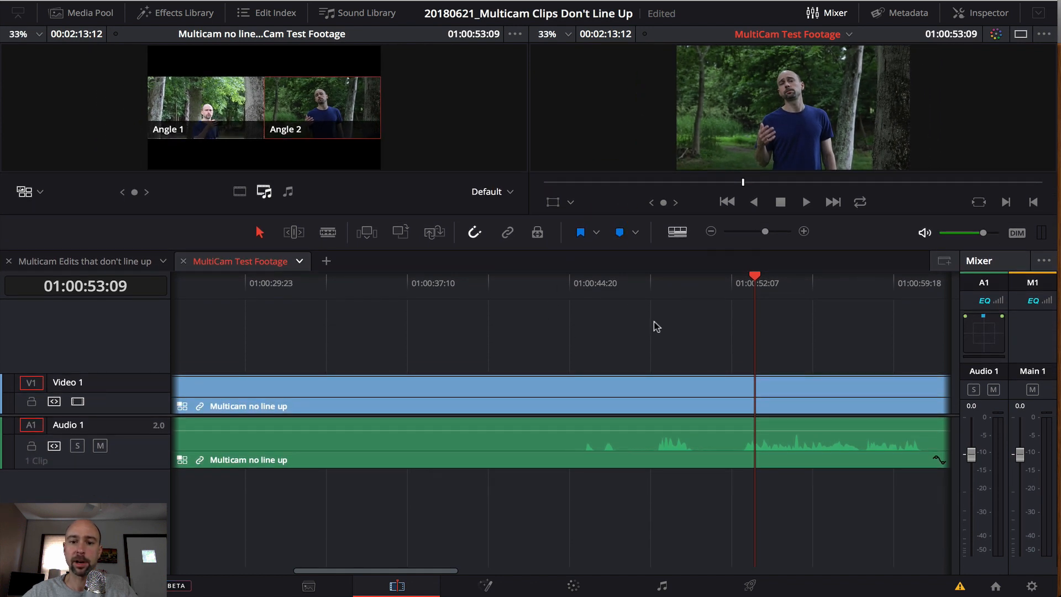
click(598, 389)
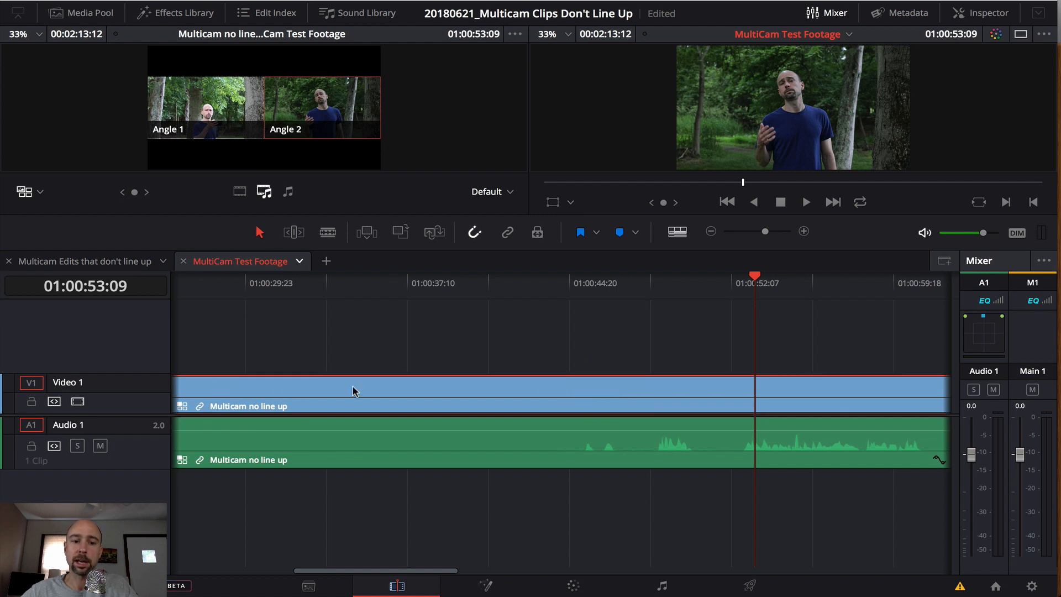
right_click(499, 394)
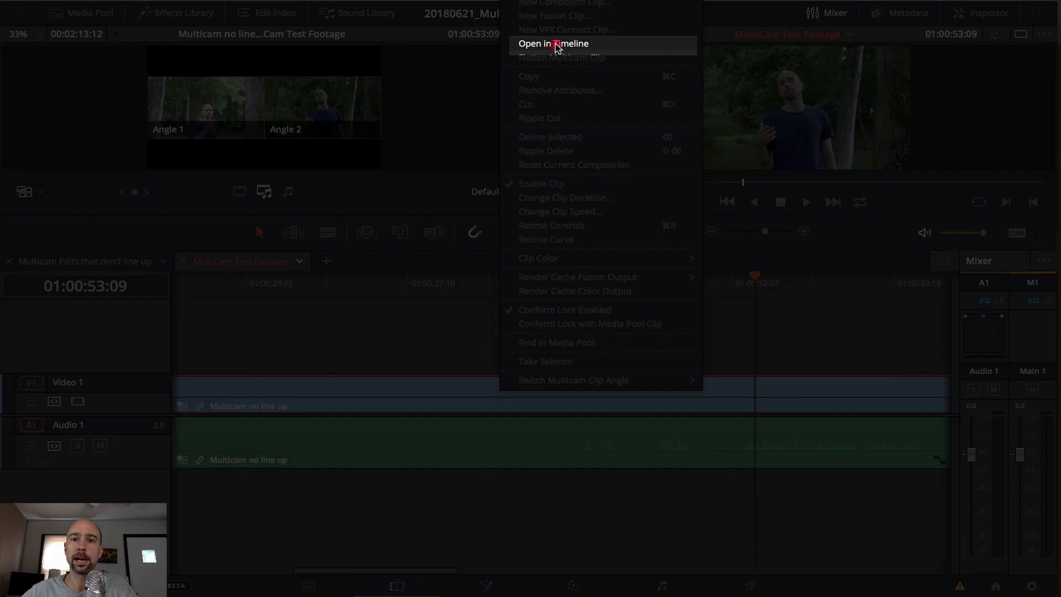
click(555, 44)
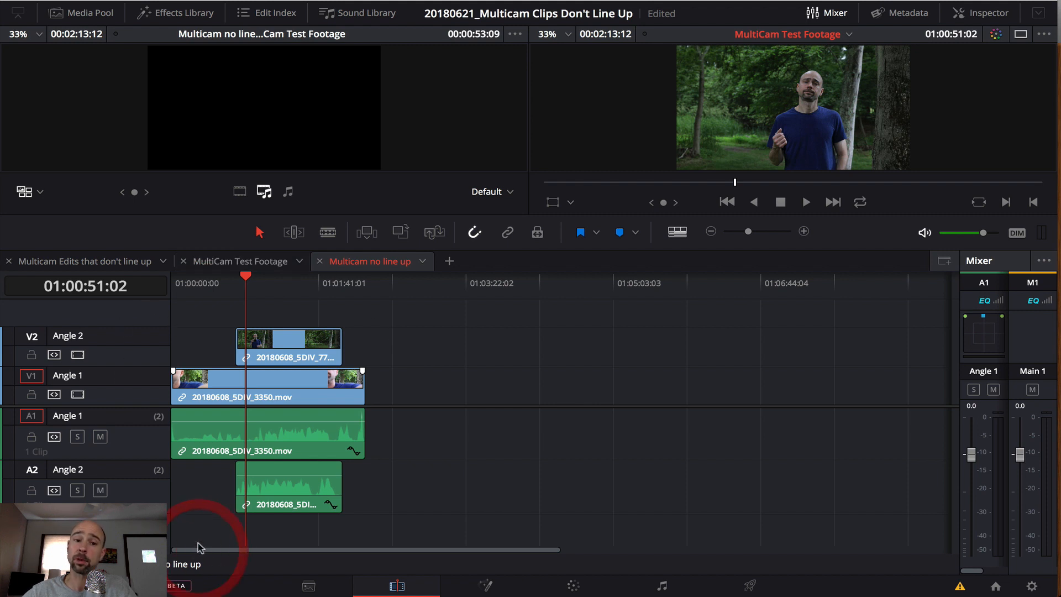
Zoom in around the start of the Angle 2 clip, set the source viewer to Source mode, and show only an enlarged timeline viewer
mouse_move(247, 278)
mouse_down()
mouse_move(236, 278)
mouse_move(256, 280)
mouse_up()
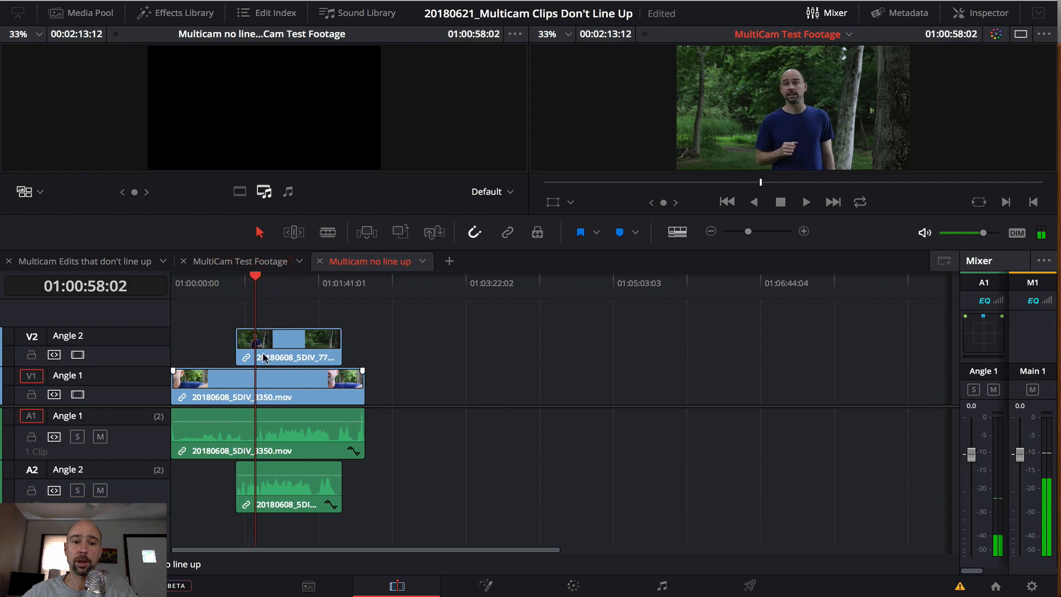
drag(774, 231, 766, 232)
drag(285, 280, 249, 281)
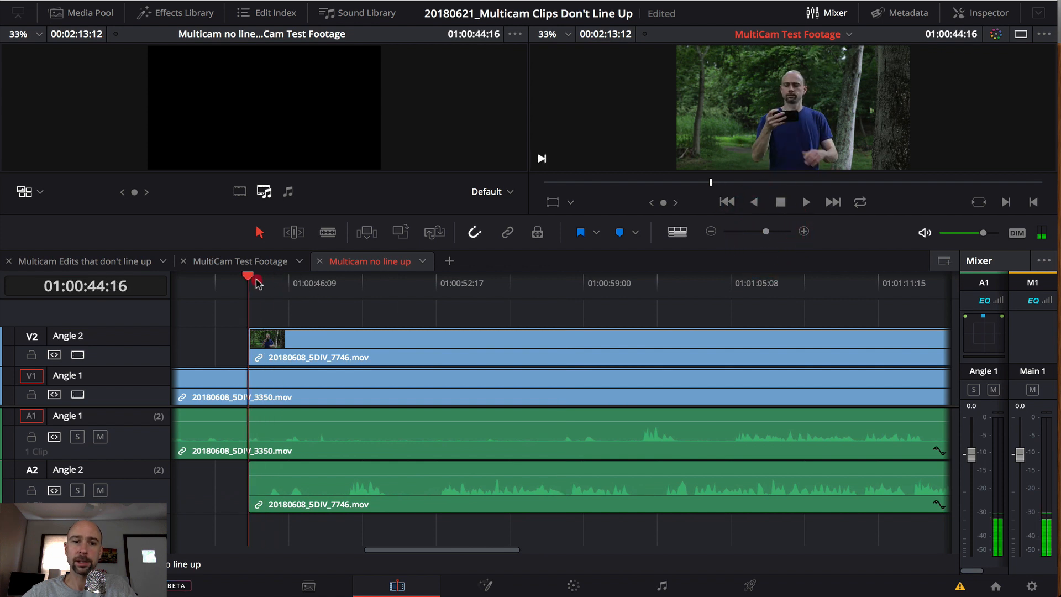
click(25, 191)
click(36, 211)
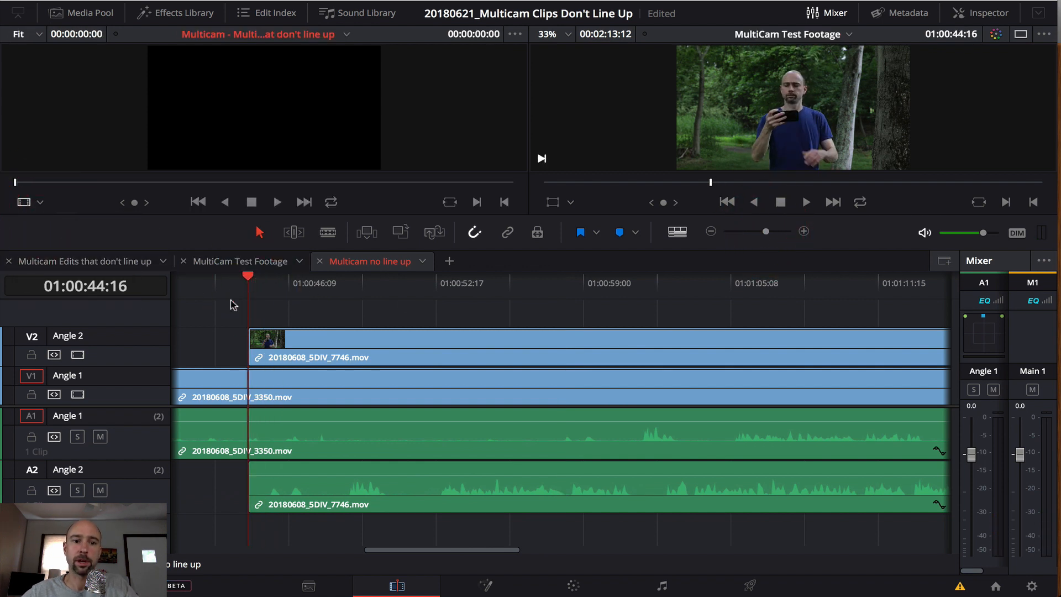
click(286, 280)
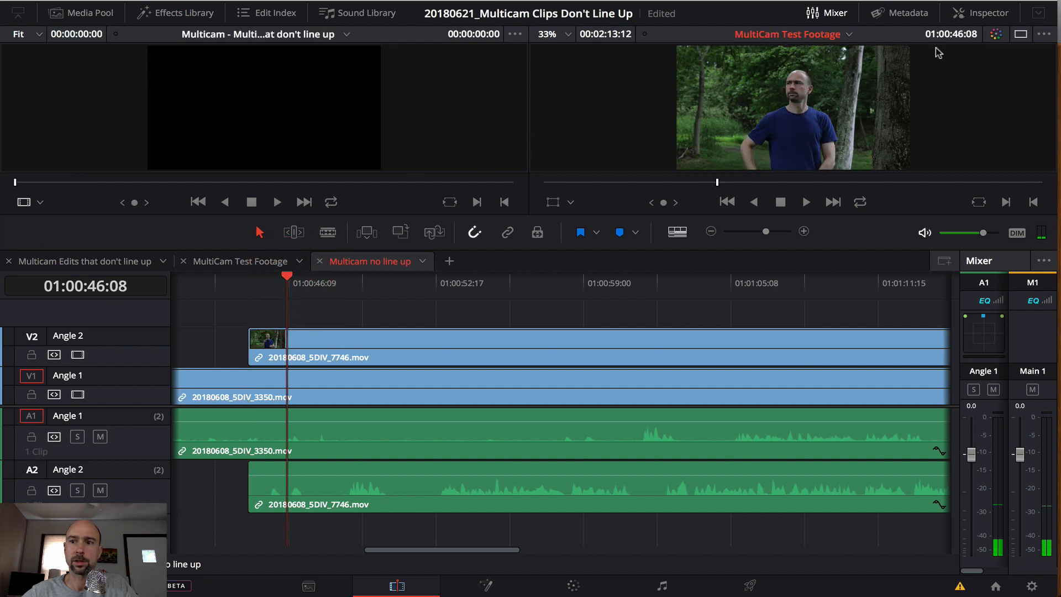
click(1021, 34)
drag(664, 214, 658, 287)
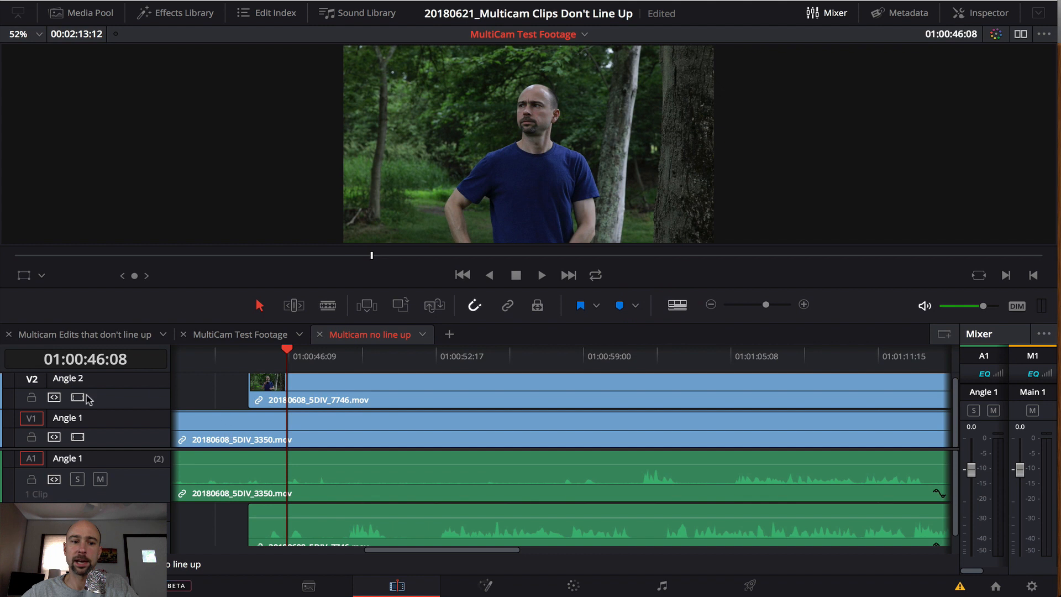
Disable and re-enable the Angle 2 video track to compare both angles, and return the playhead to the Angle 2 clip's start
click(77, 398)
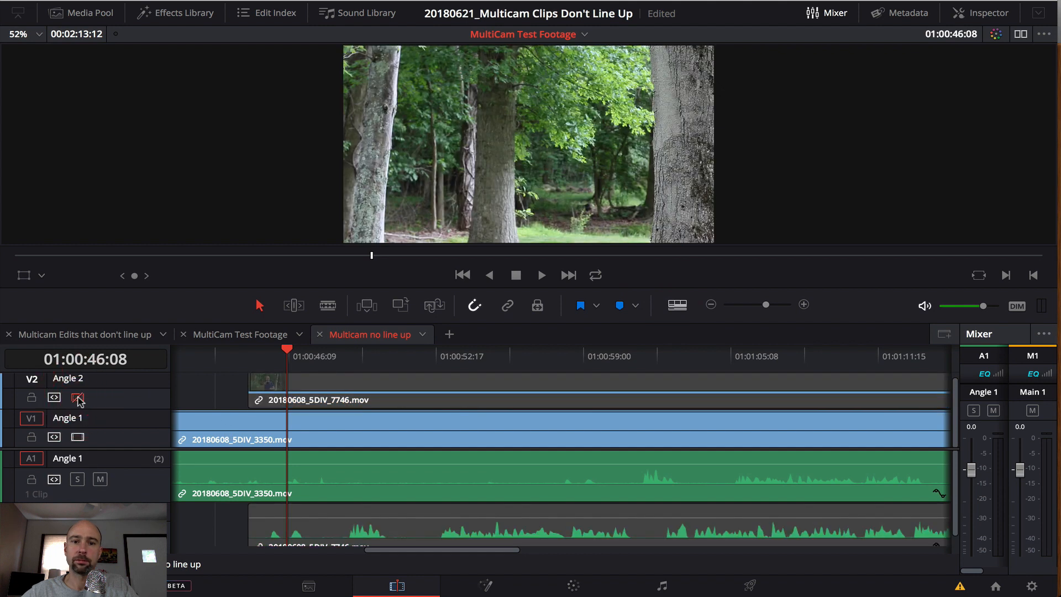
click(78, 398)
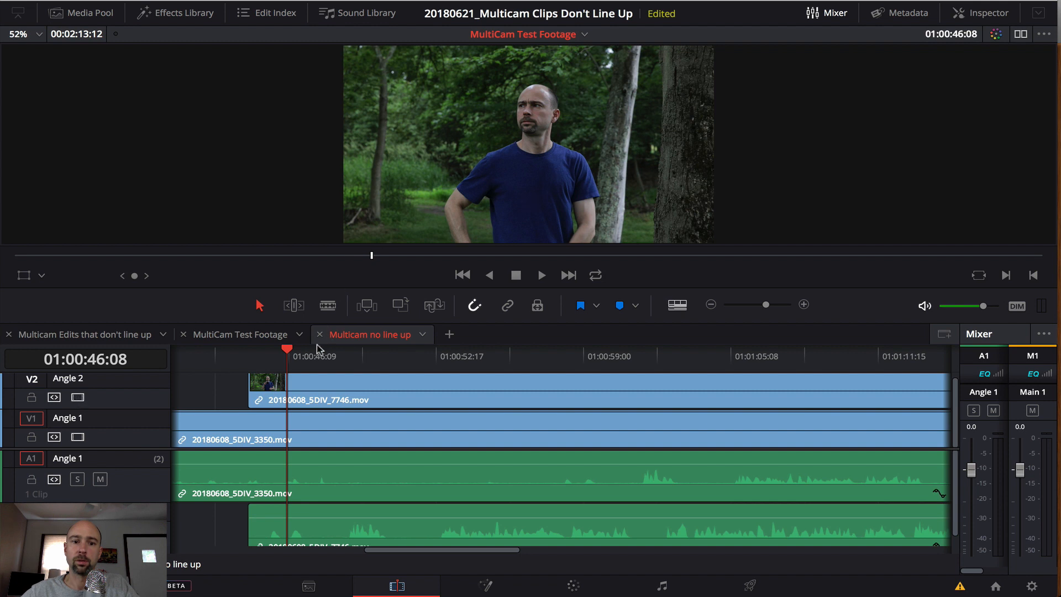
drag(287, 354, 247, 353)
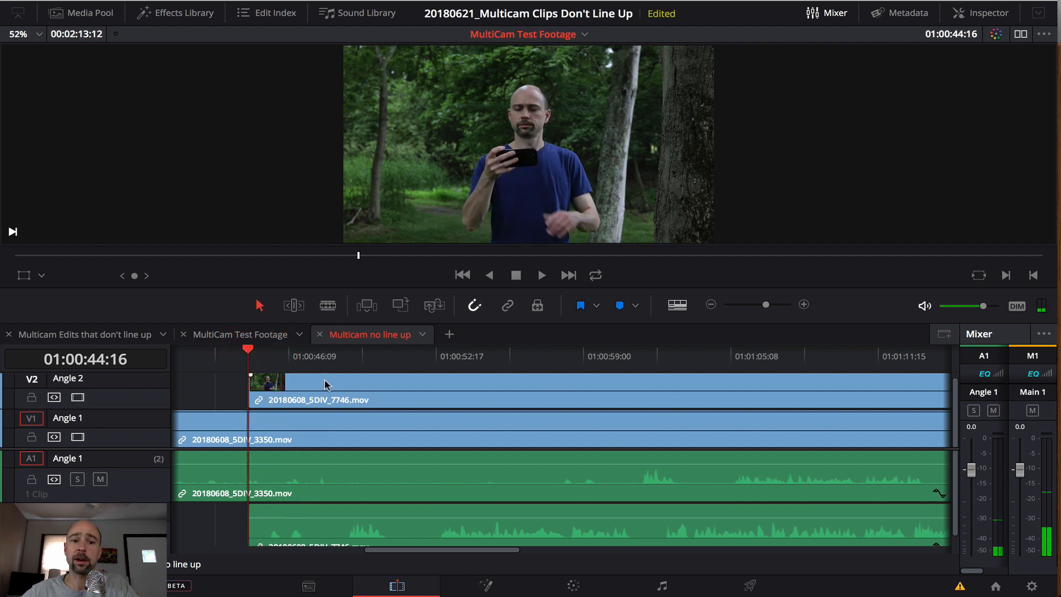
Select the Angle 2 video and audio together and slide them forward in time until their waveform roughly matches Angle 1's
mouse_move(325, 385)
mouse_down()
mouse_move(395, 387)
mouse_move(309, 387)
mouse_up()
super+click(338, 516)
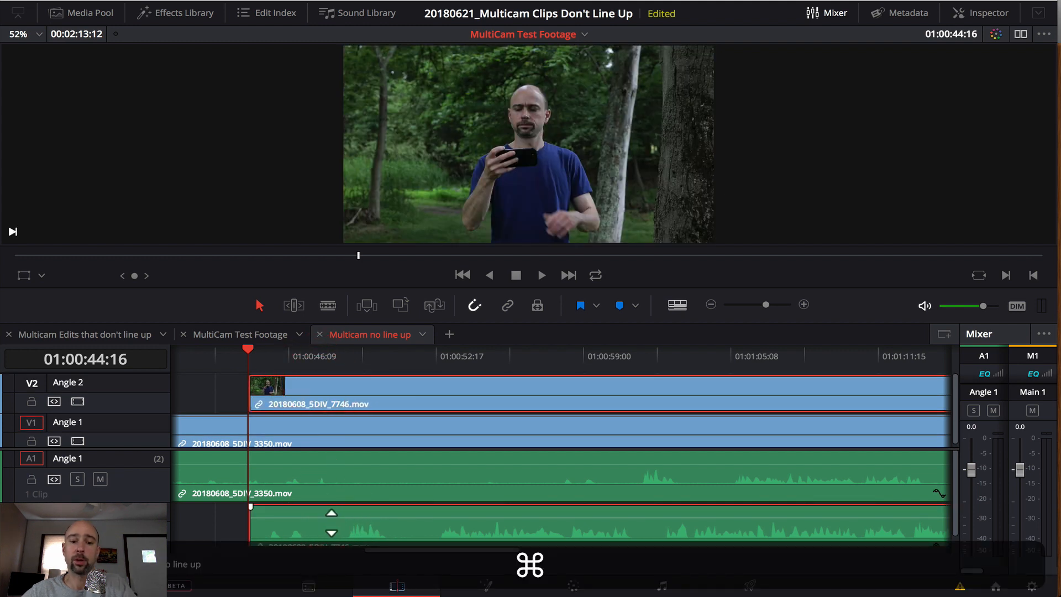
drag(325, 385, 373, 396)
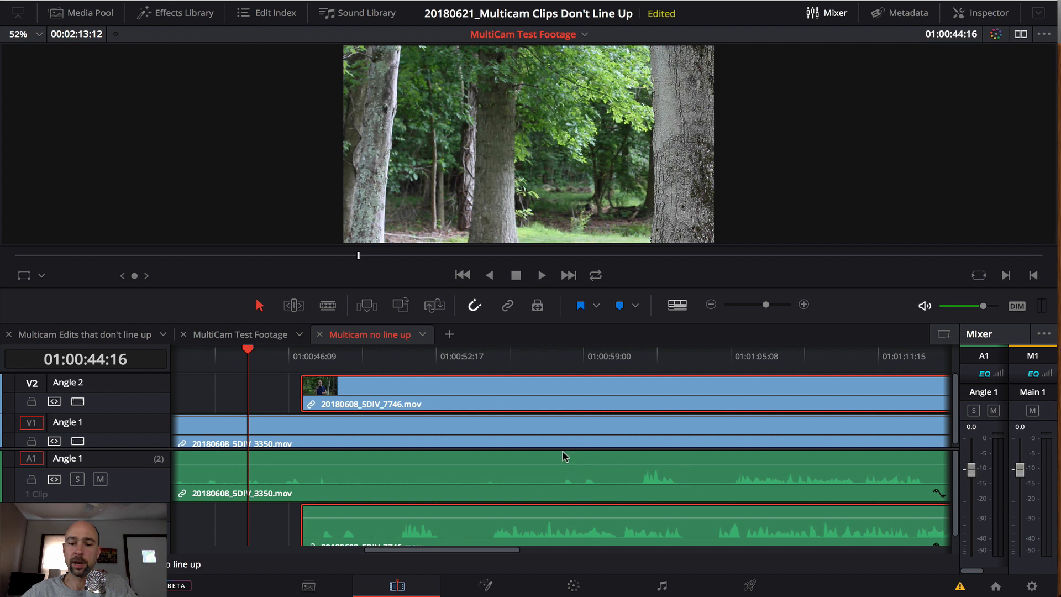
drag(366, 388, 614, 404)
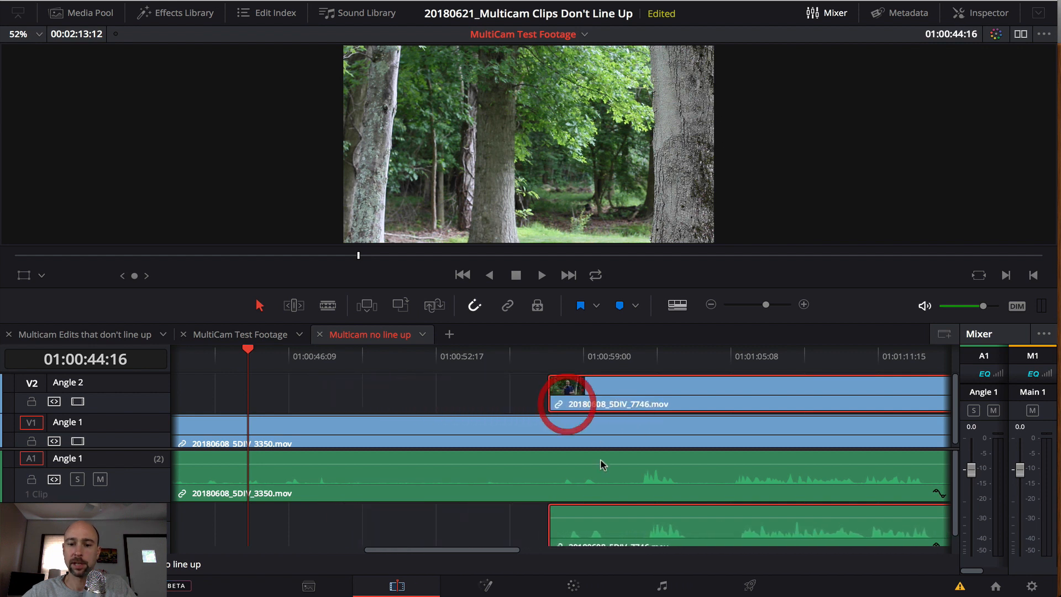
Fine-align the Angle 2 video and audio so their waveform starts with Angle 1's speech at 01:01:01:16
drag(260, 350, 648, 381)
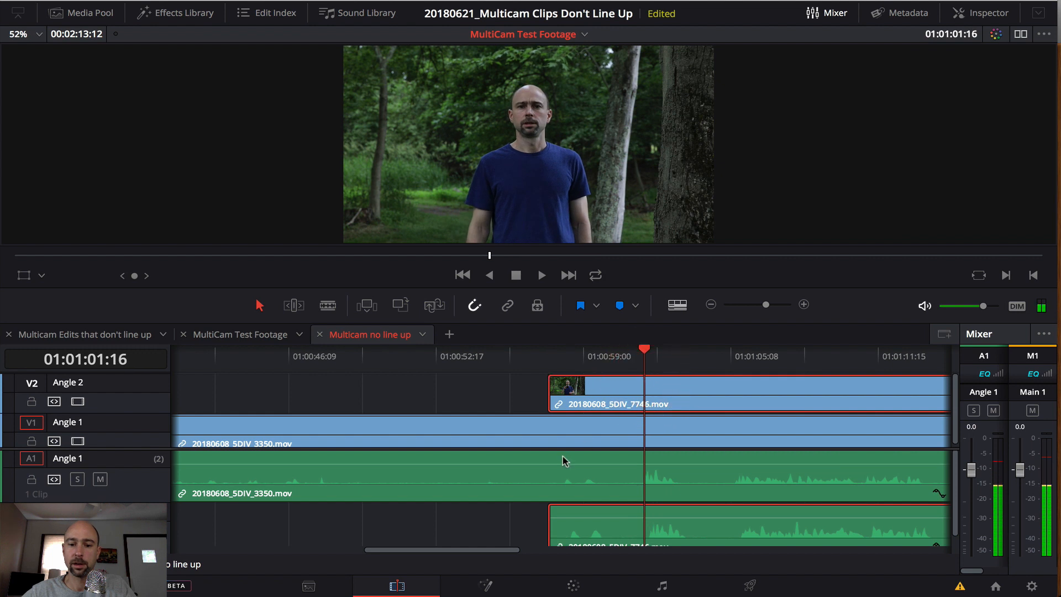
click(779, 305)
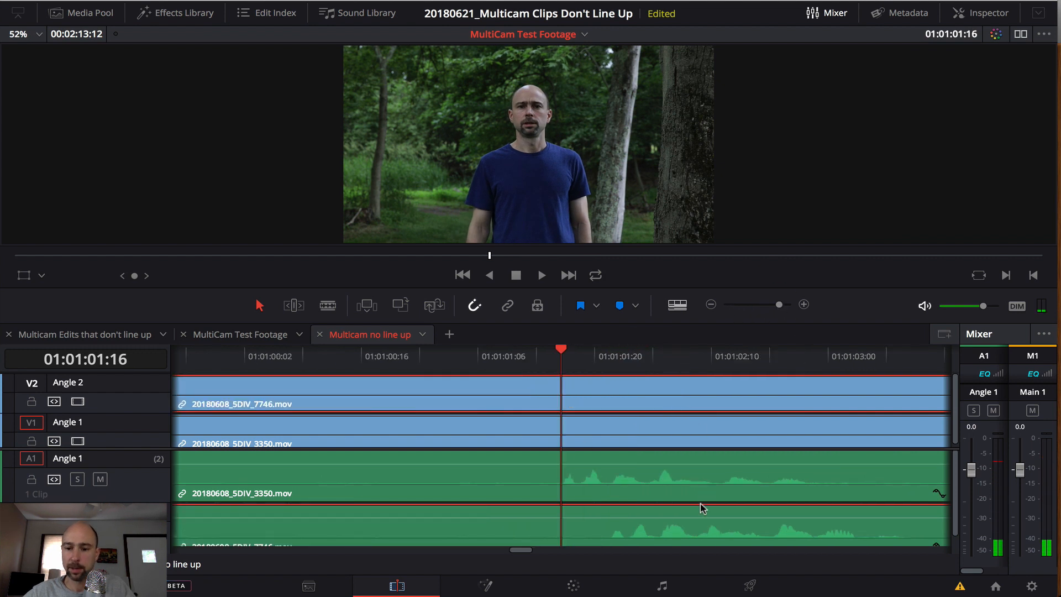
drag(641, 389, 588, 383)
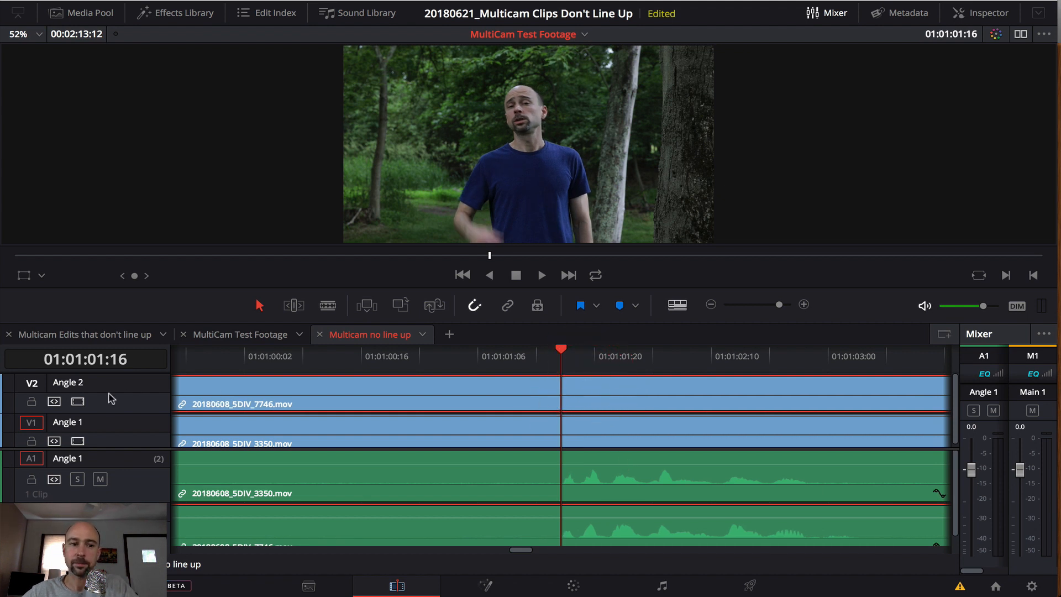
Check the sync by toggling the Angle 2 video track off and on at 01:01:01:16 and again at 01:01:03:04 after brief playback
click(78, 403)
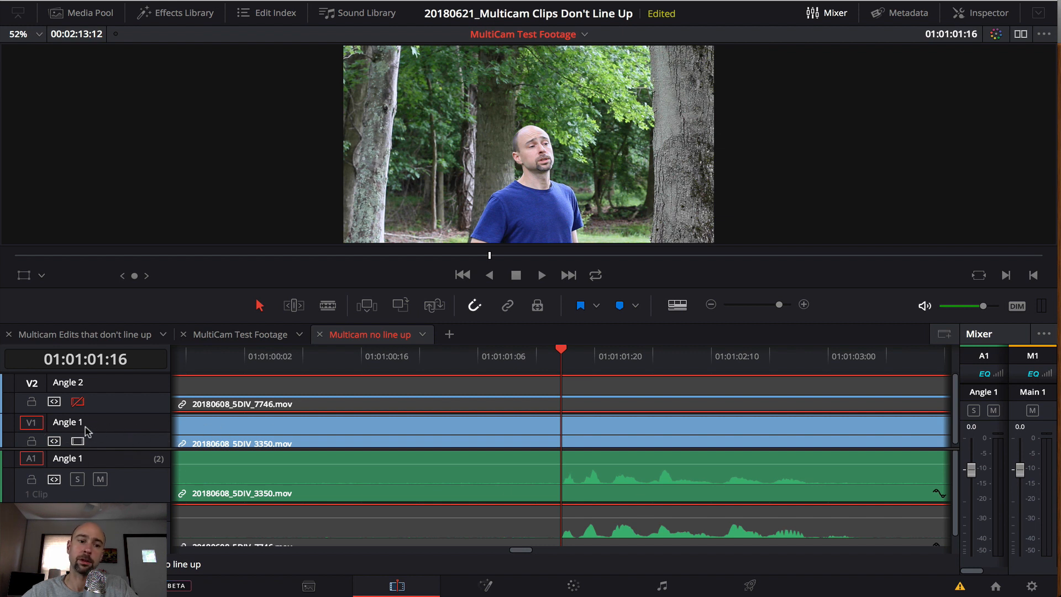
click(77, 402)
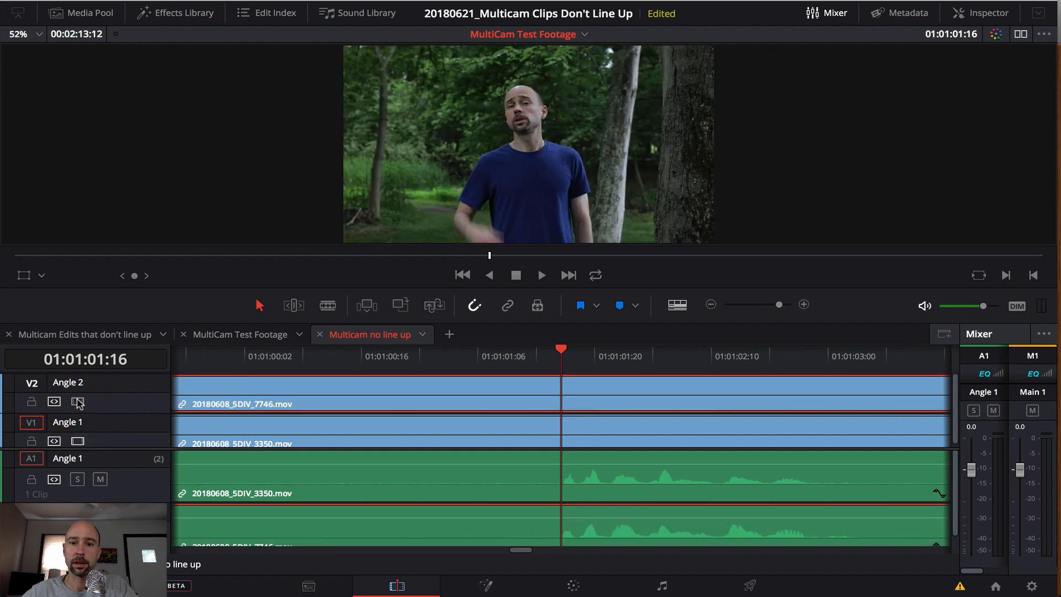
click(77, 403)
click(77, 402)
key(space)
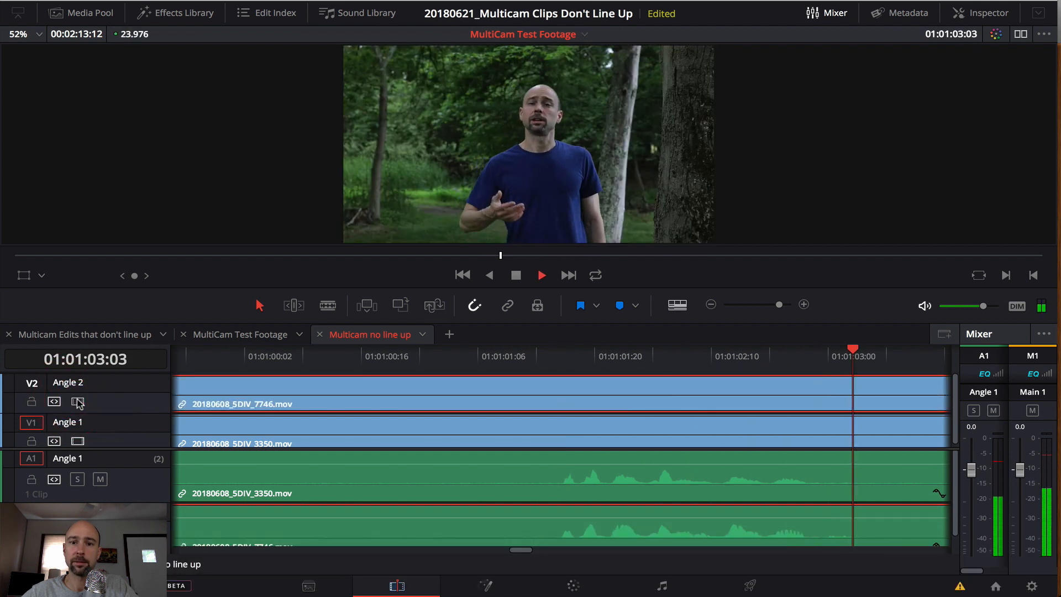
key(space)
click(77, 402)
click(78, 403)
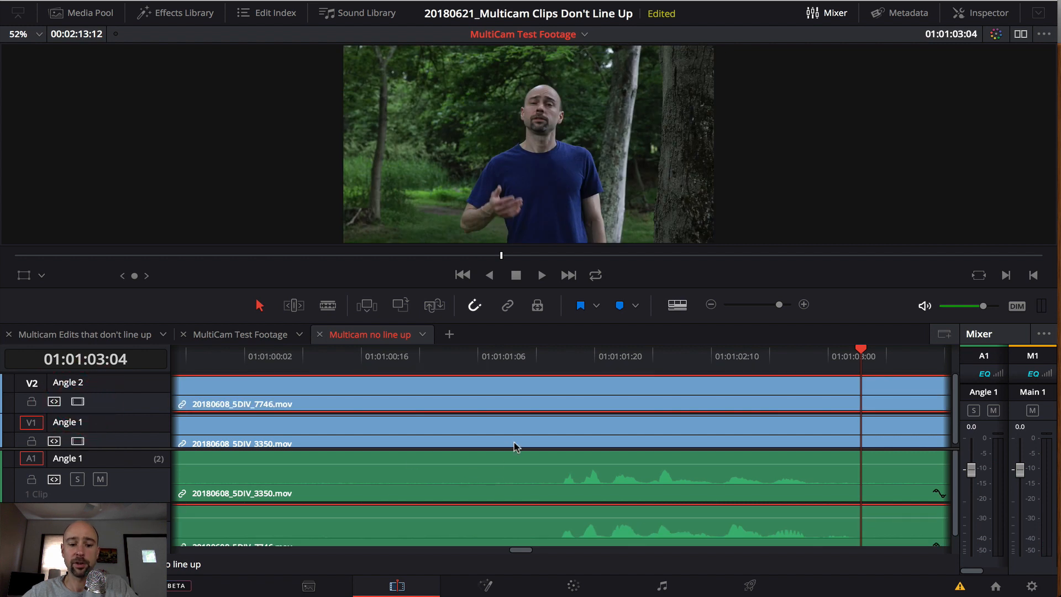
Save the project and return from the multicam clip to the parent MultiCam Test Footage timeline
key(super+s)
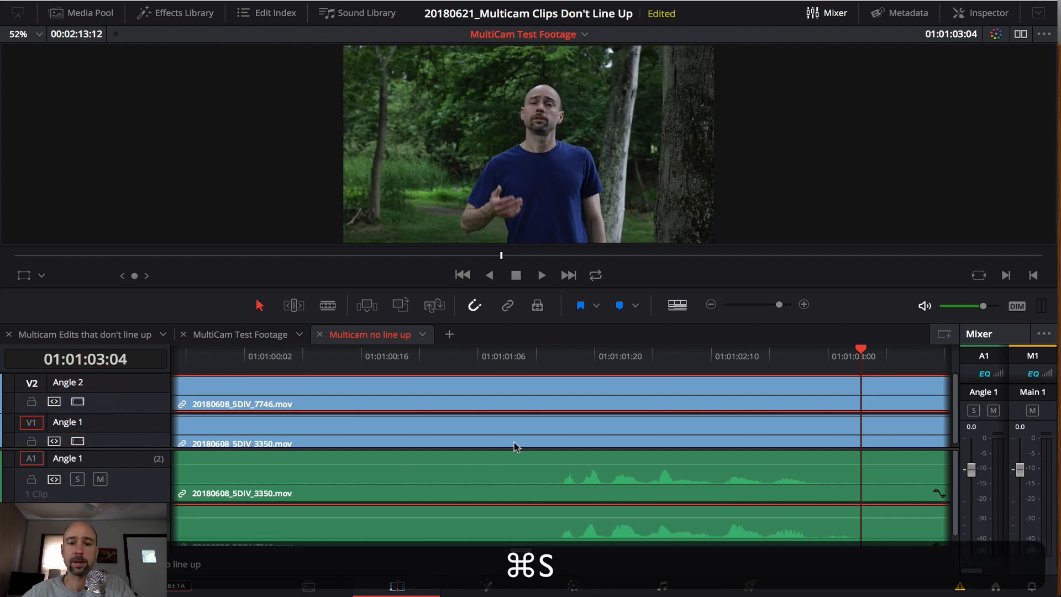
click(754, 305)
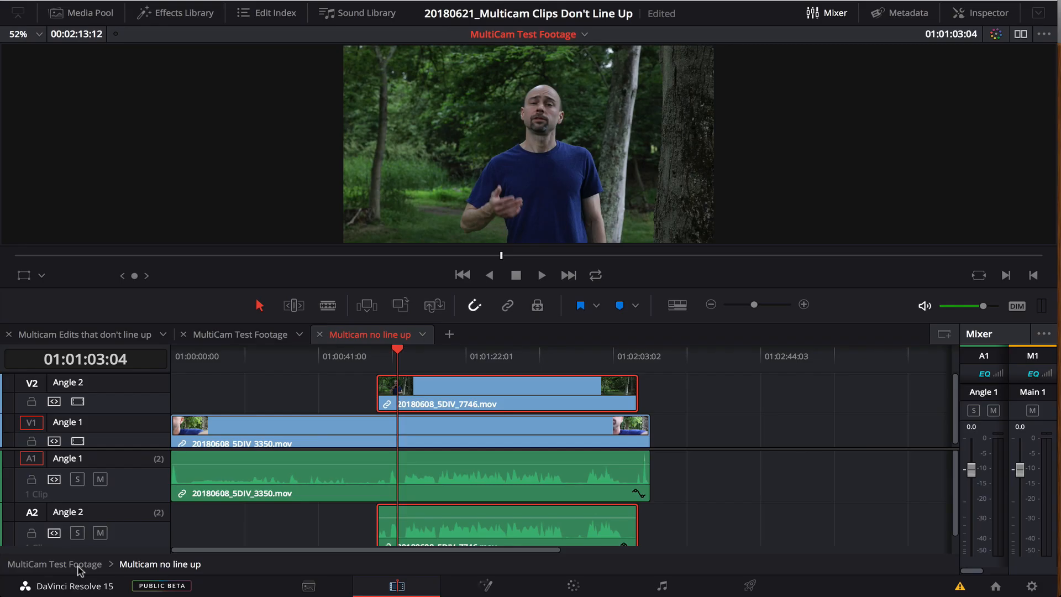
click(79, 566)
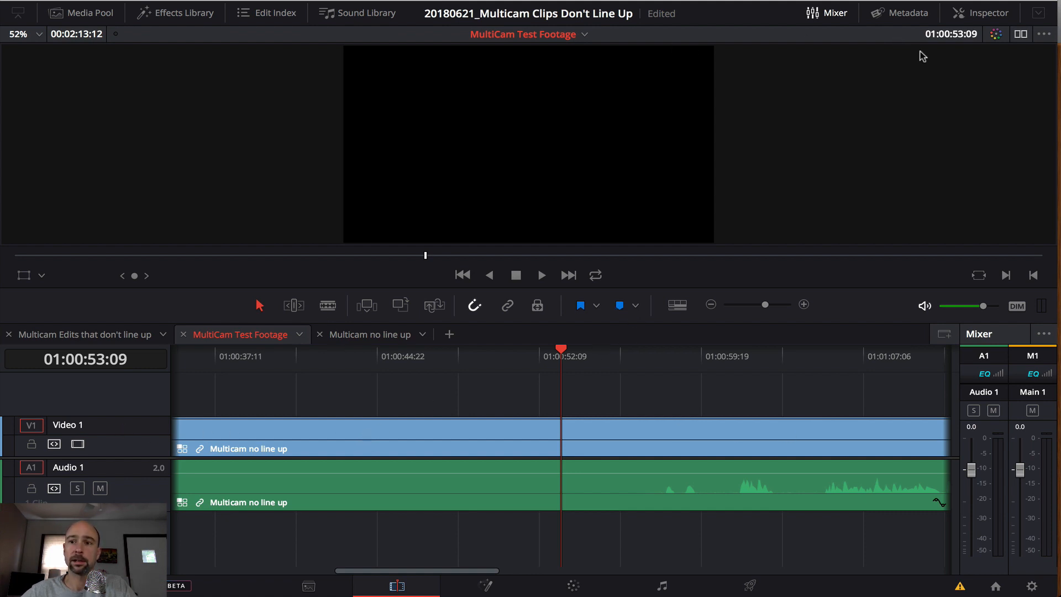
Restore the dual-viewer layout and set the source viewer to Multicam mode
click(1021, 34)
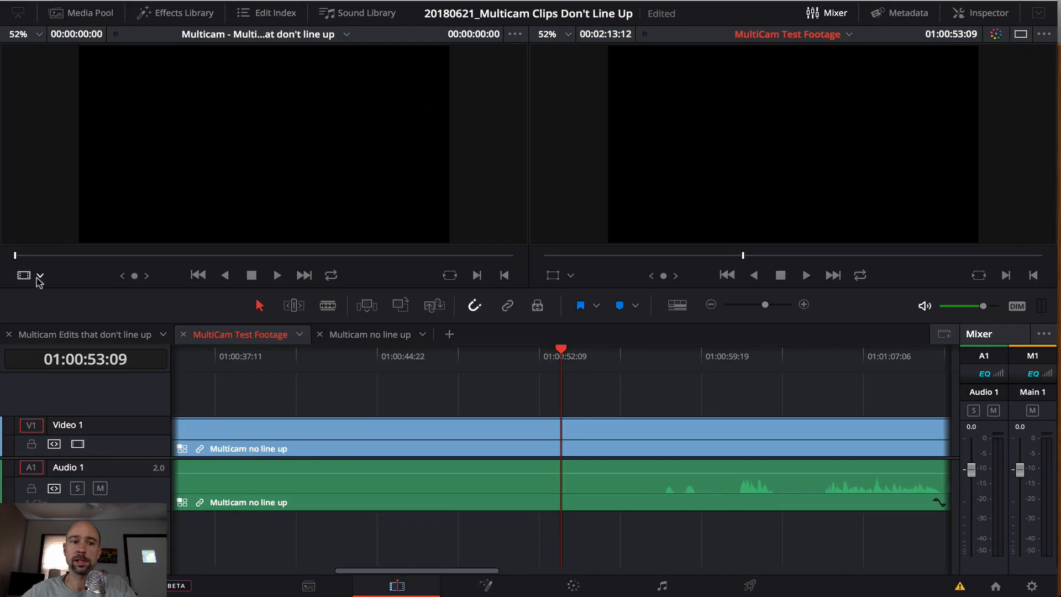
click(40, 277)
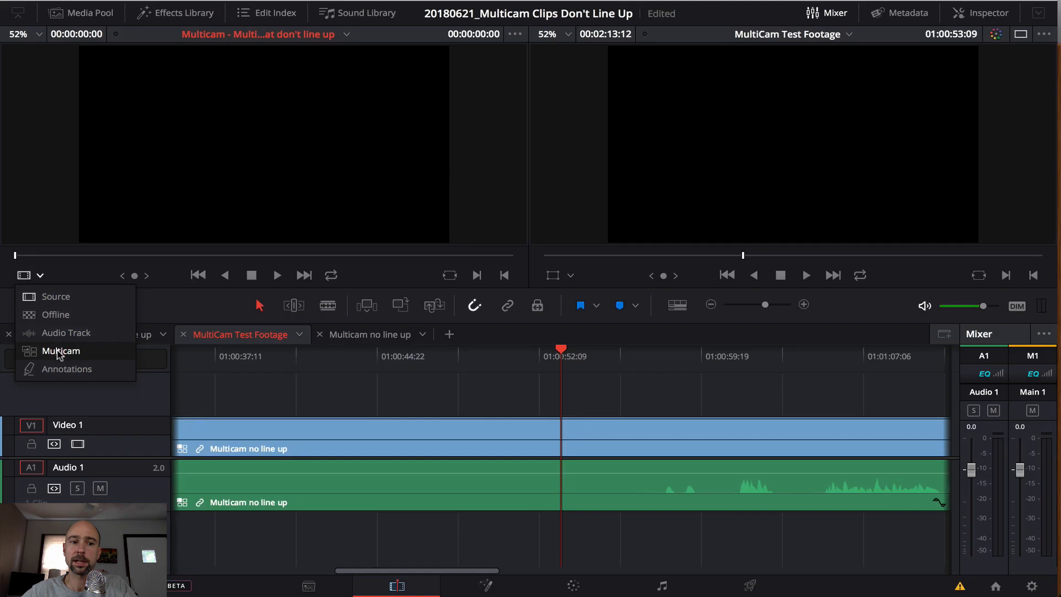
click(60, 351)
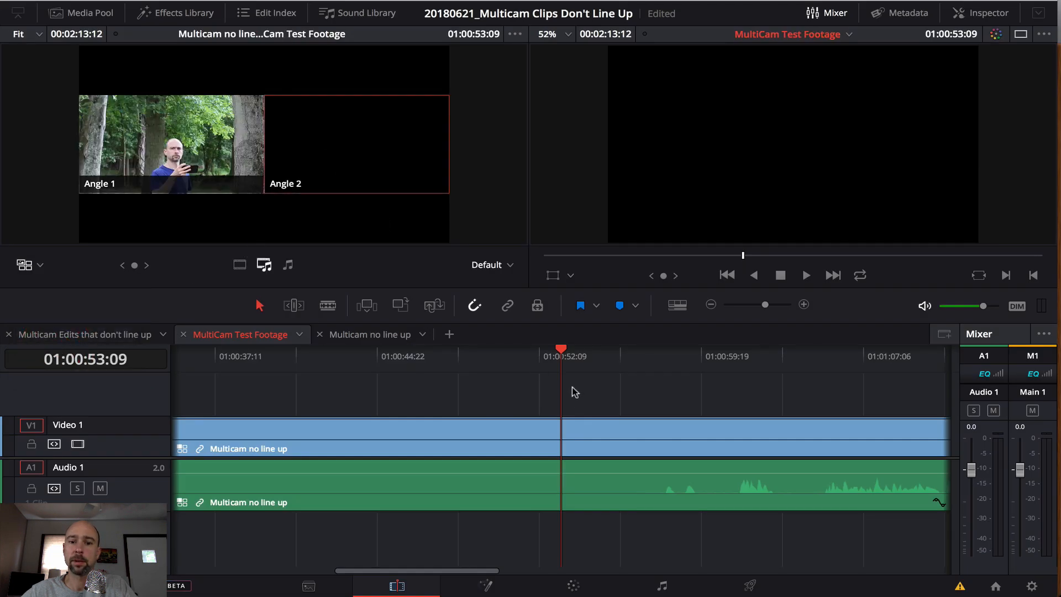
Mute the monitoring audio and play the timeline from 01:00:58:05, cutting live between Angle 2 and Angle 1
drag(561, 350, 667, 373)
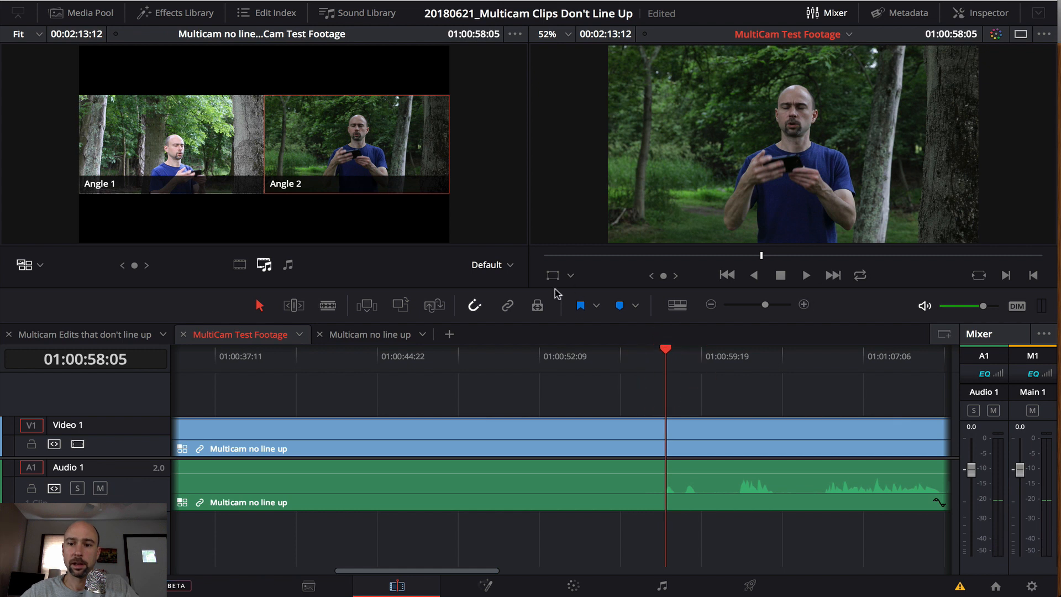
click(925, 307)
key(space)
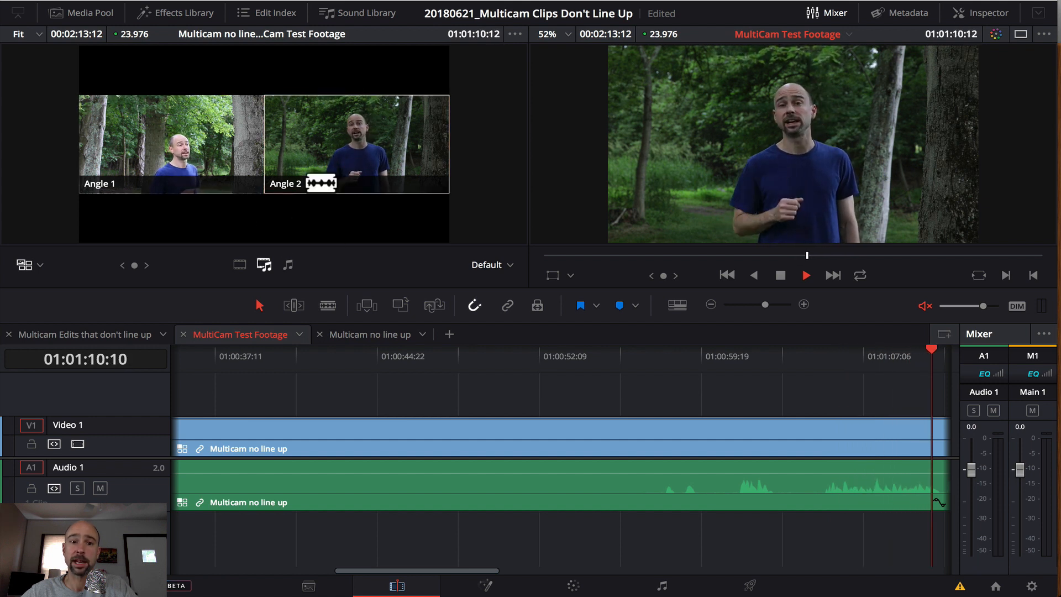
click(316, 158)
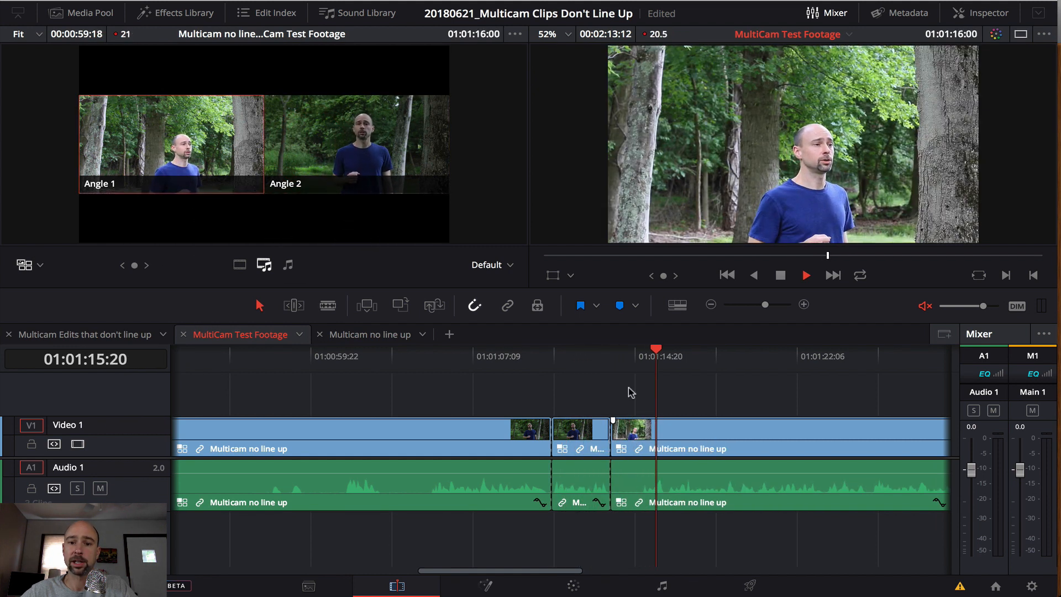
click(328, 159)
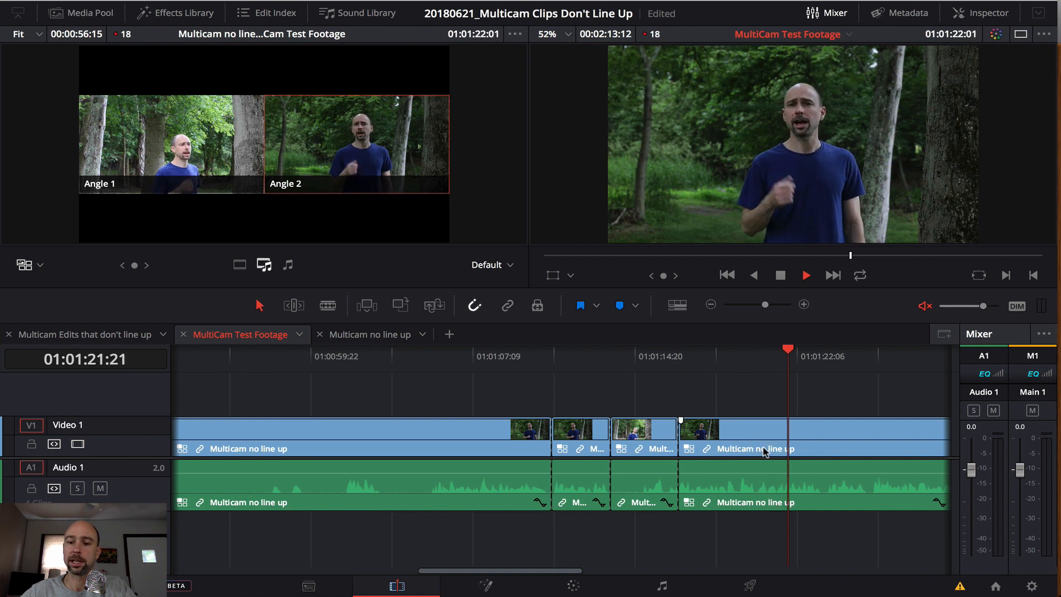
click(227, 167)
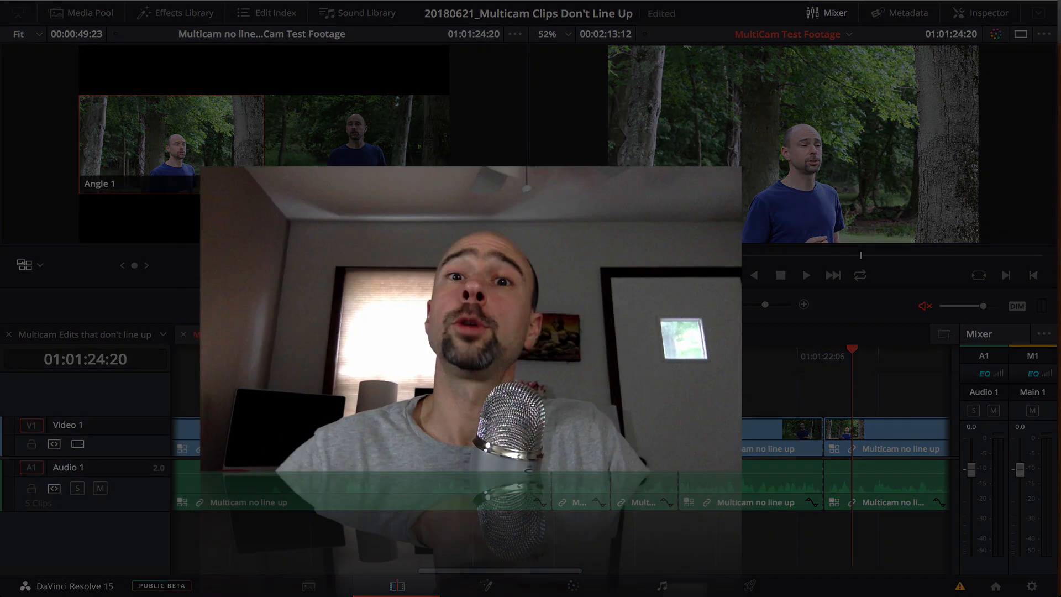